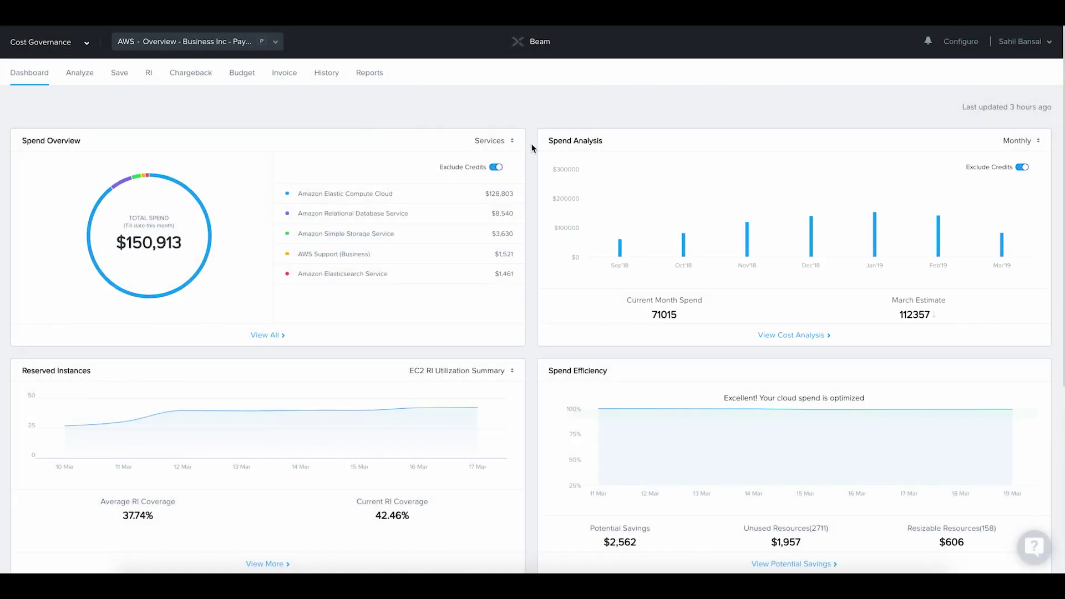
Scroll the AWS Overview dashboard to see the total spend, monthly analysis and RI coverage panels.
{"action": "scroll", "coordinate": [532, 144], "scroll_direction": "down", "scroll_amount": 1}
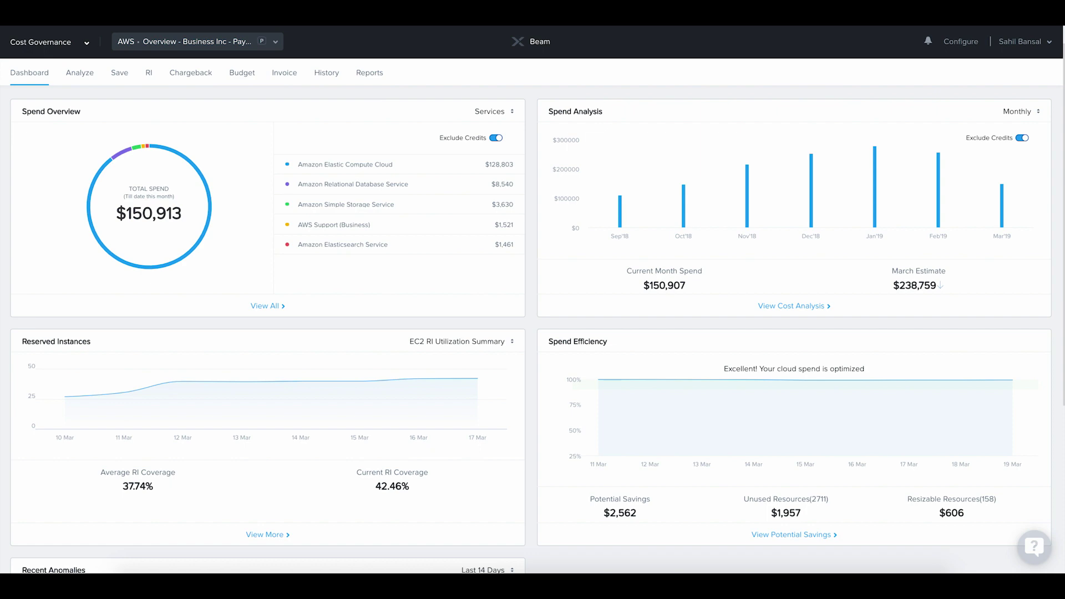
Switch to the Multicloud - Overview dashboard and review the Top Ten Cloud Accounts bubbles.
{"action": "left_click", "coordinate": [166, 49]}
{"action": "left_click", "coordinate": [148, 113]}
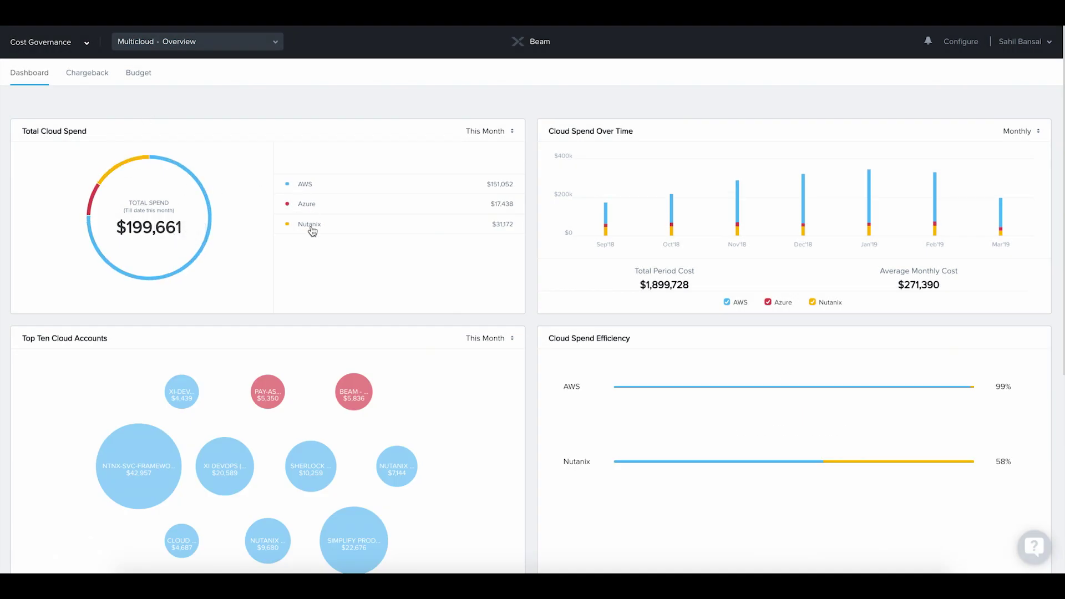
{"action": "scroll", "coordinate": [312, 230], "scroll_direction": "down", "scroll_amount": 2}
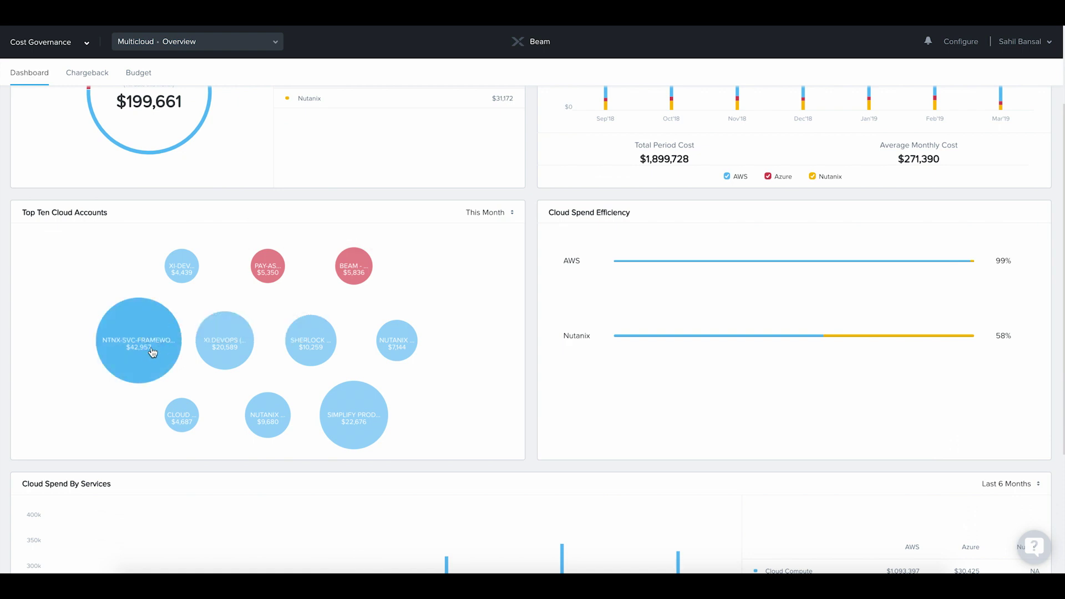
{"action": "mouse_move", "coordinate": [356, 273]}
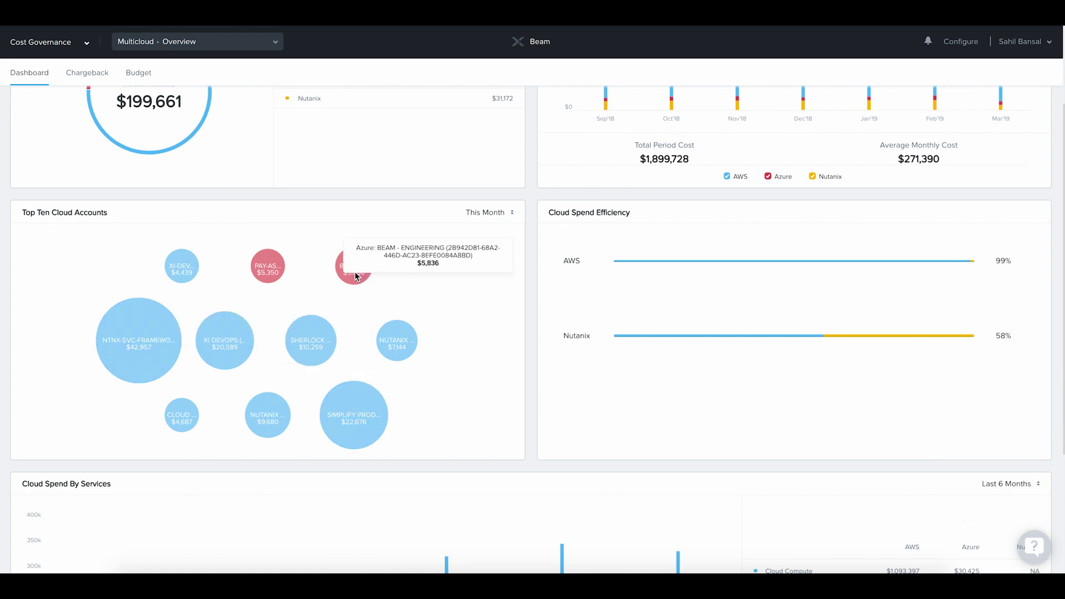
{"action": "scroll", "coordinate": [355, 272], "scroll_direction": "down", "scroll_amount": 3}
{"action": "mouse_move", "coordinate": [332, 484]}
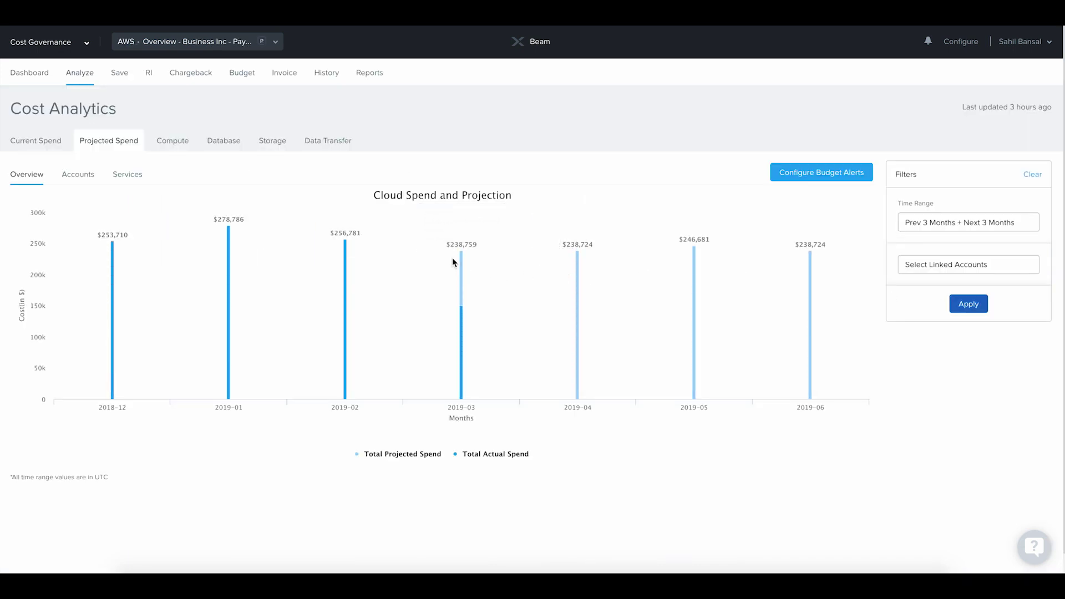
Drill into the Xi DevOps account and expand the 15 Mar cost anomaly's cost details.
{"action": "mouse_move", "coordinate": [462, 266]}
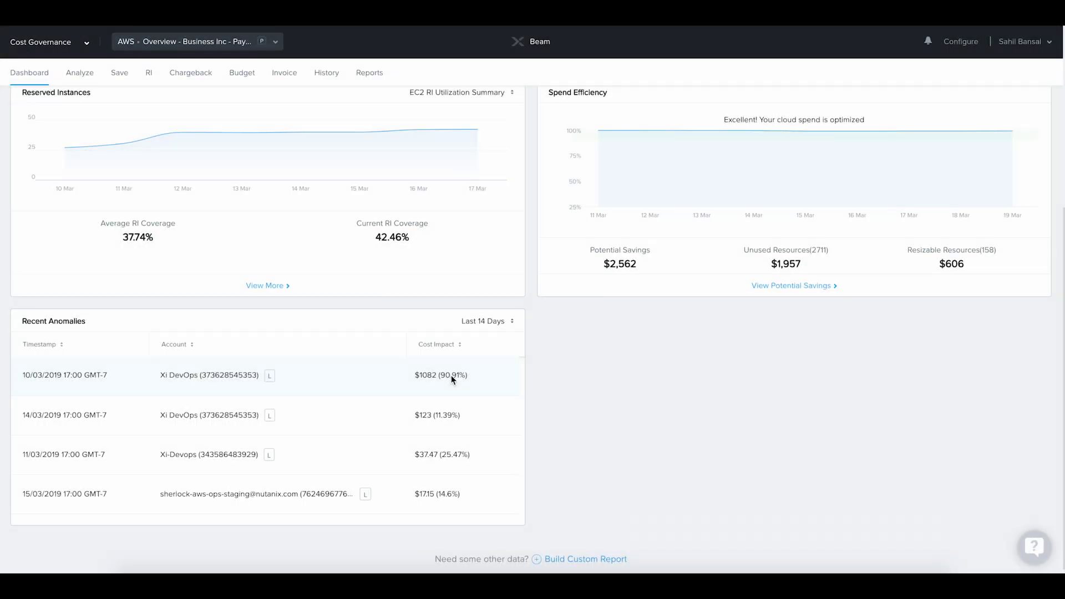
{"action": "left_click", "coordinate": [189, 376]}
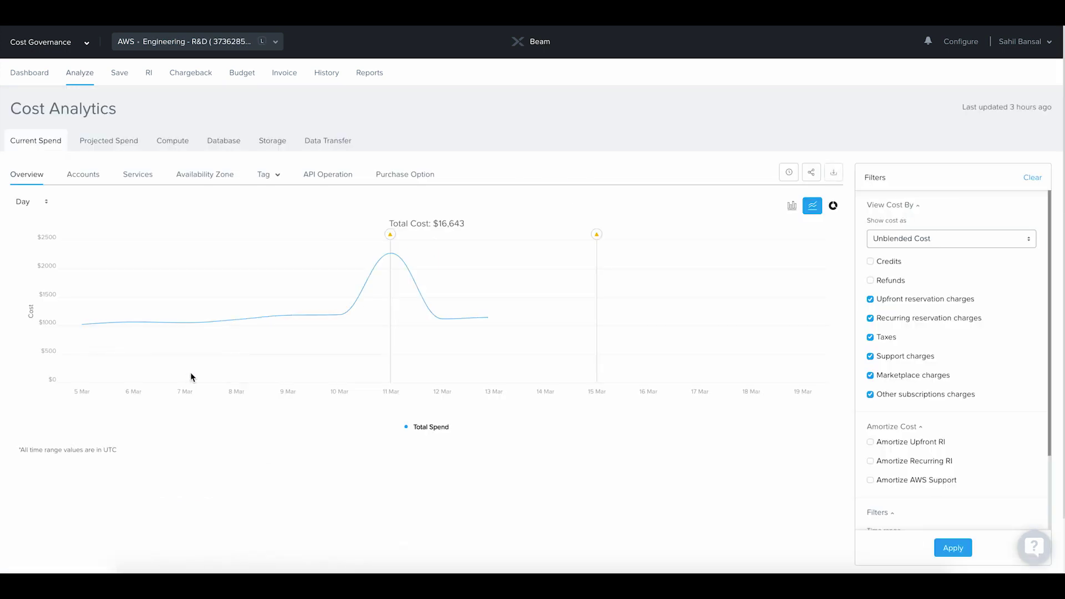
{"action": "mouse_move", "coordinate": [594, 237]}
{"action": "left_click", "coordinate": [595, 236]}
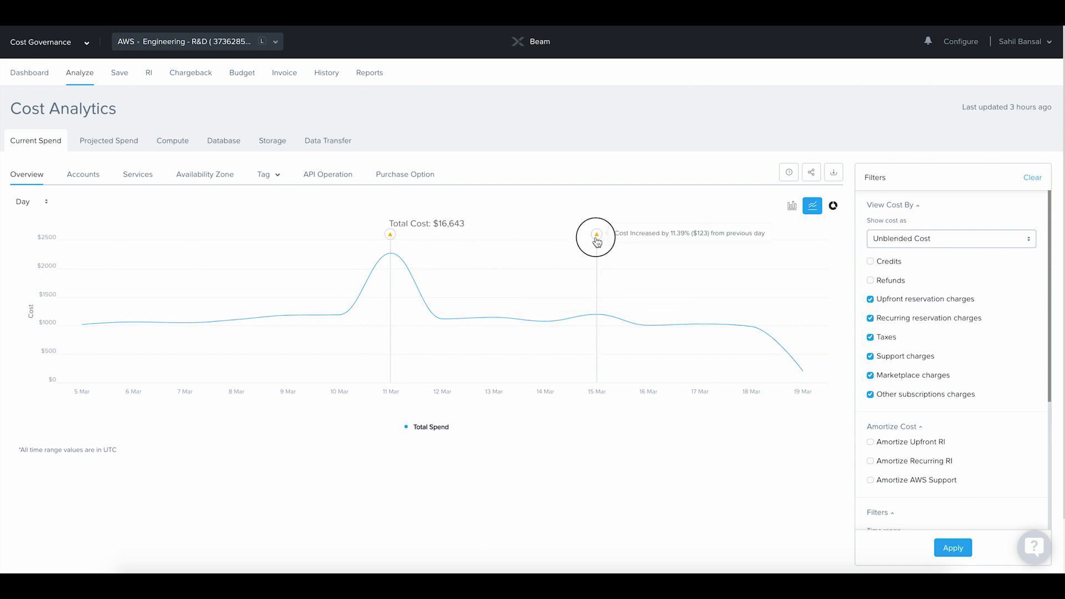
{"action": "left_click", "coordinate": [692, 209]}
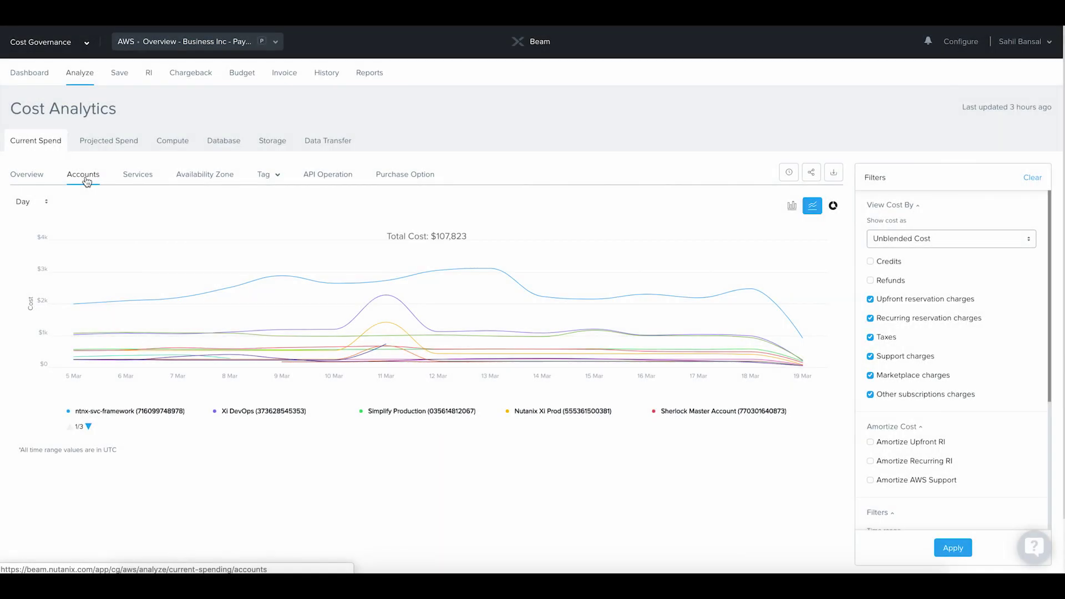
Break down current AWS spend by the Owner tag.
{"action": "mouse_move", "coordinate": [382, 326]}
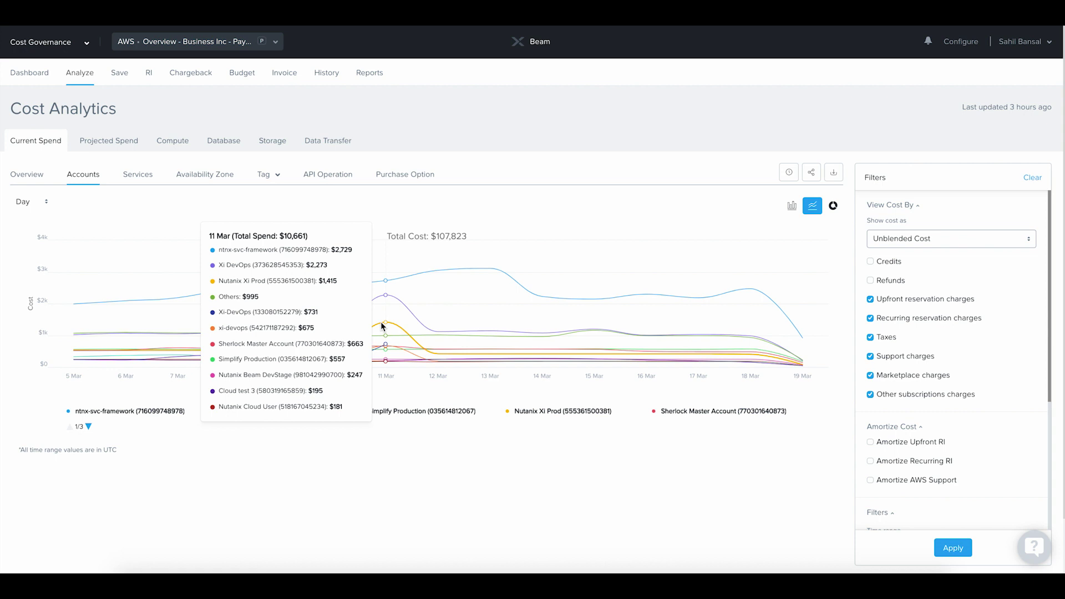
{"action": "left_click", "coordinate": [272, 176]}
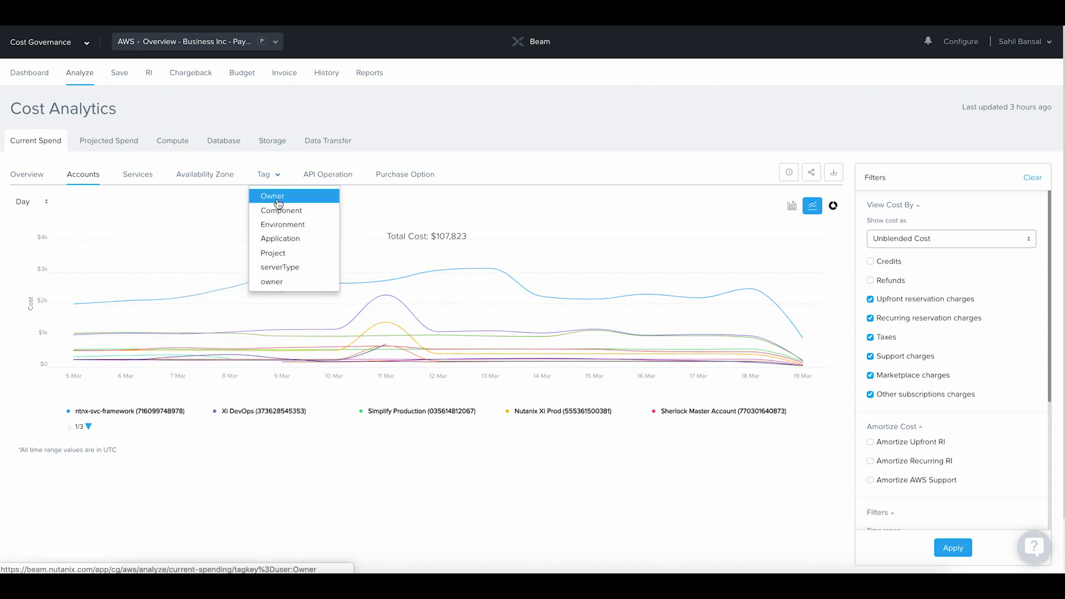
{"action": "left_click", "coordinate": [278, 203]}
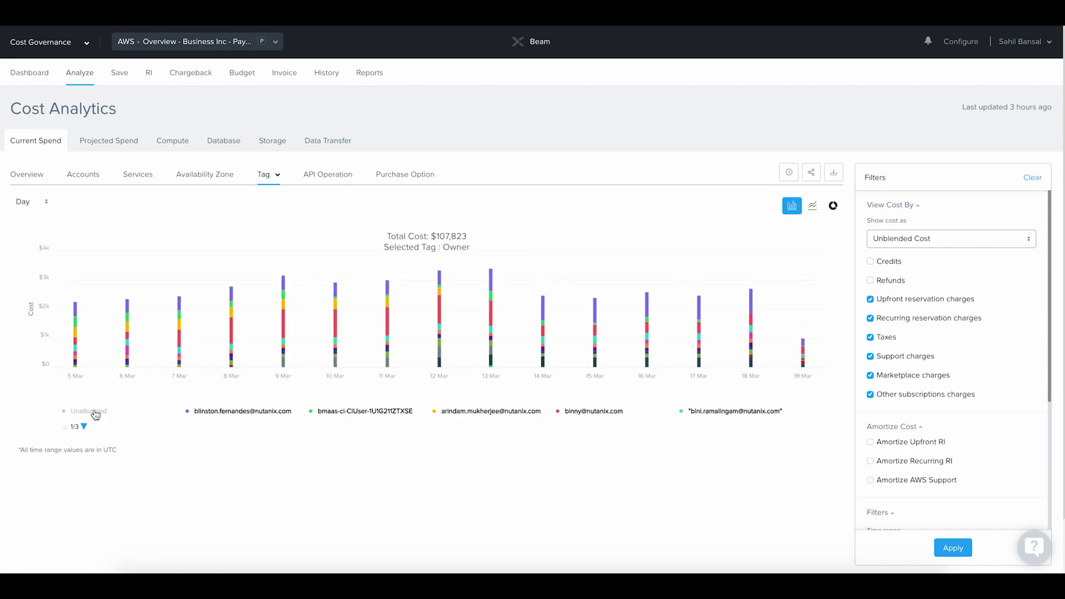
{"action": "mouse_move", "coordinate": [279, 330]}
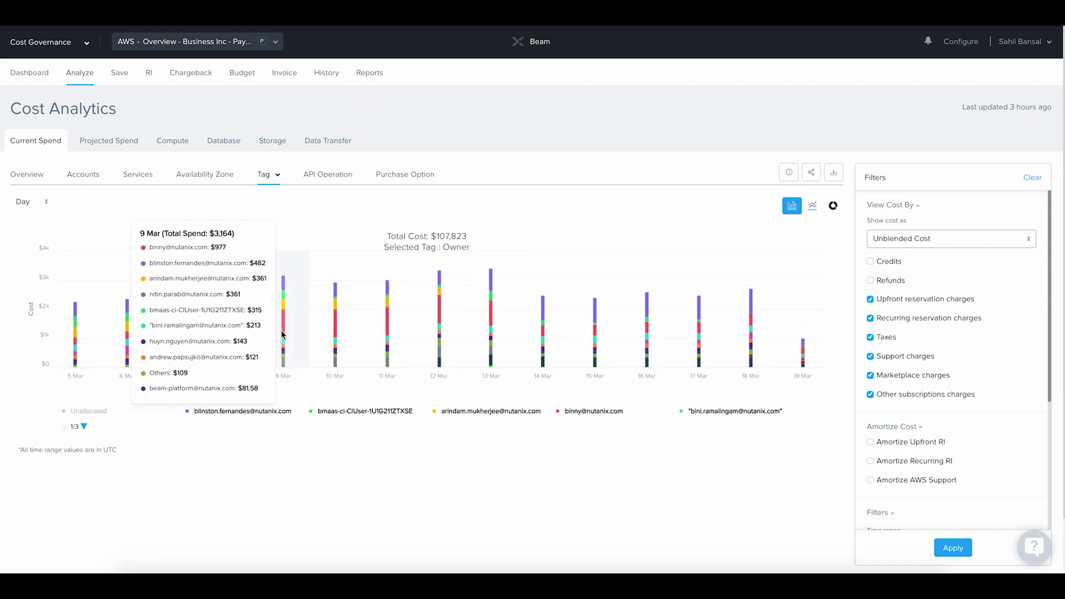
{"action": "left_click", "coordinate": [270, 175]}
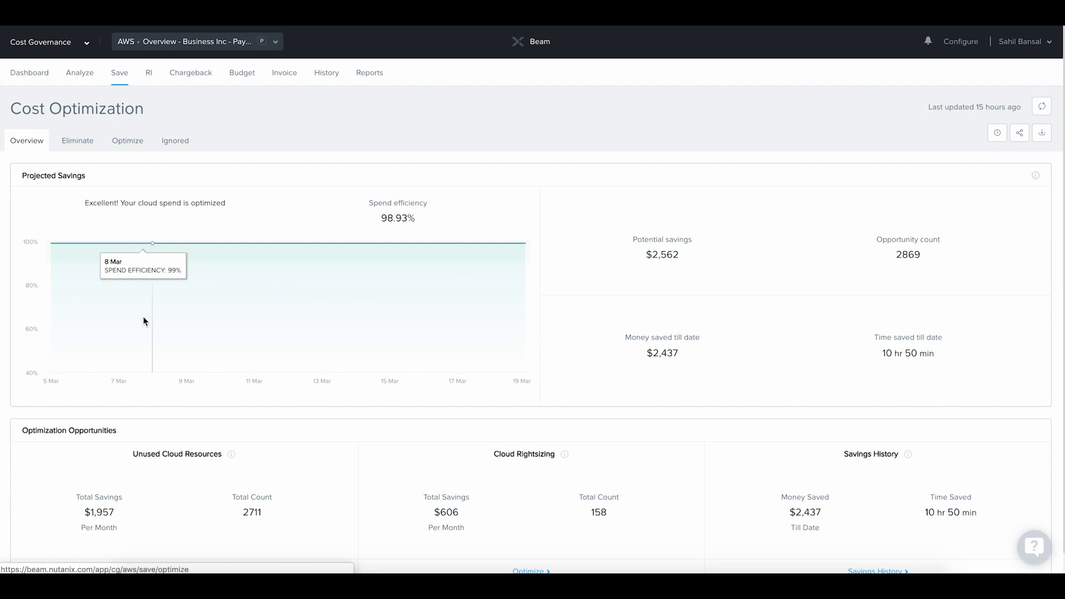
{"action": "scroll", "coordinate": [143, 316], "scroll_direction": "down", "scroll_amount": 1}
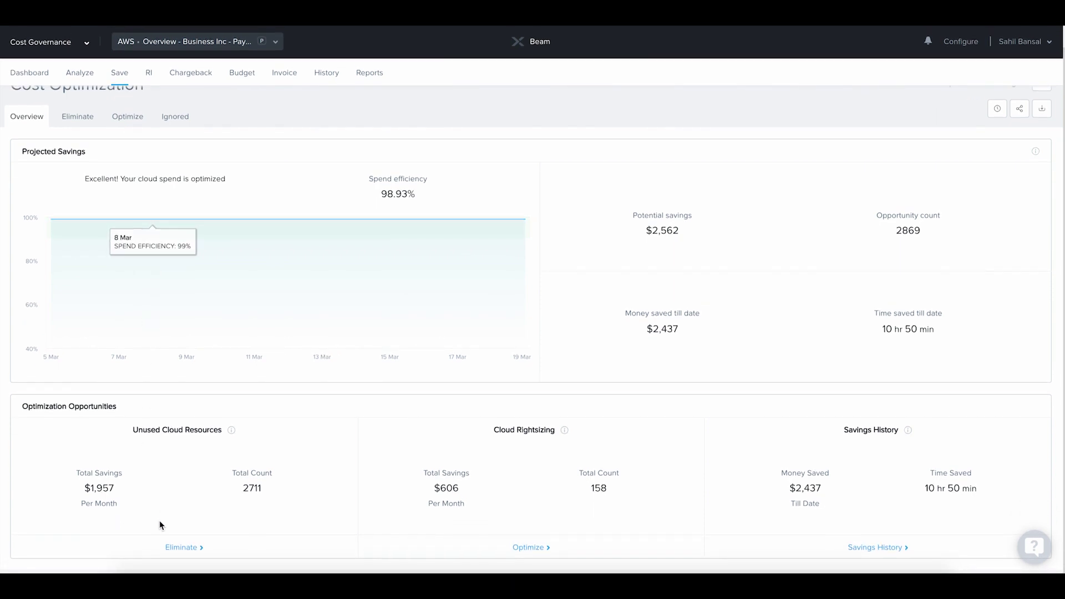
Open the unused volumes list and cancel eliminating the first volume, leaving it in place.
{"action": "left_click", "coordinate": [181, 548]}
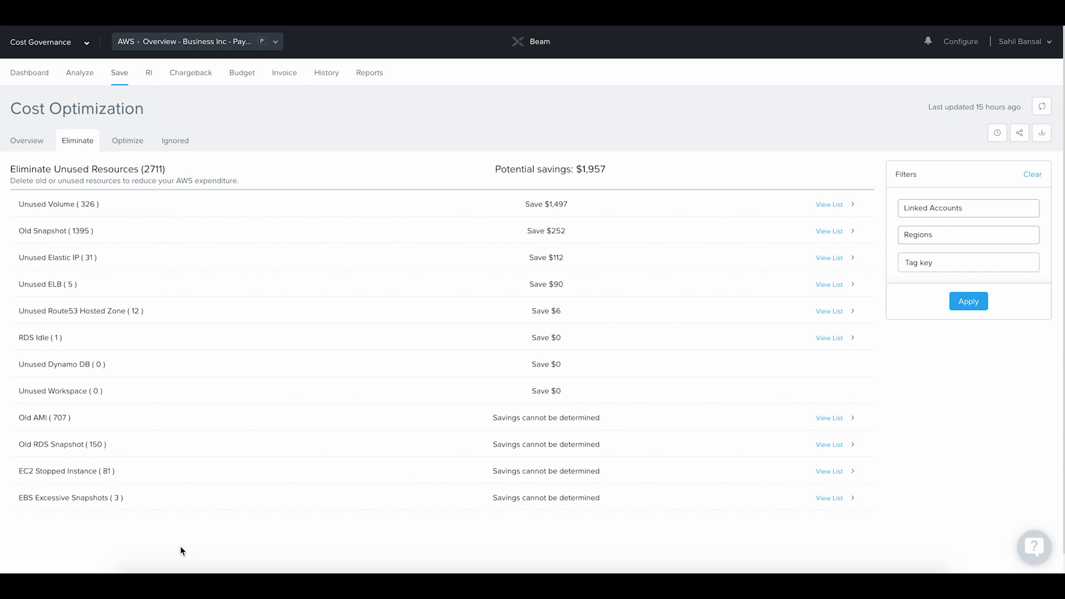
{"action": "left_click", "coordinate": [127, 210]}
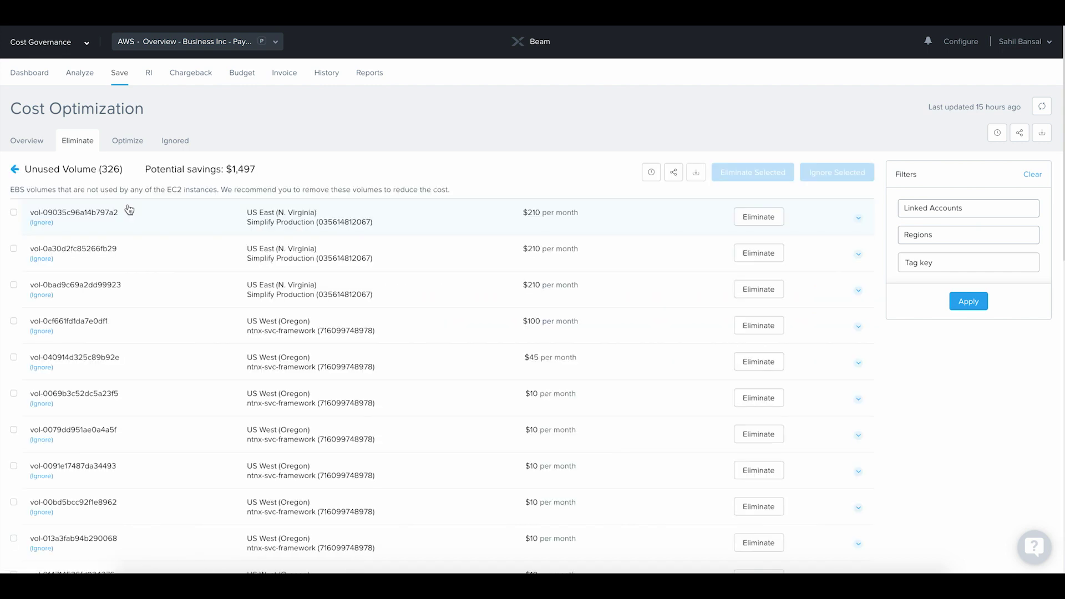
{"action": "left_click", "coordinate": [769, 221]}
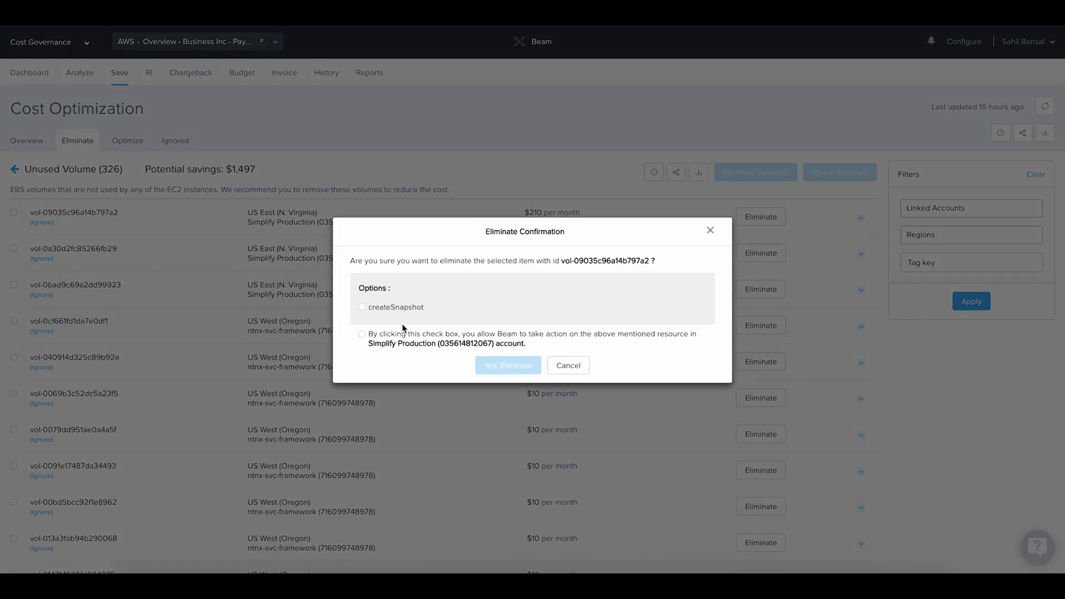
{"action": "left_click", "coordinate": [362, 334]}
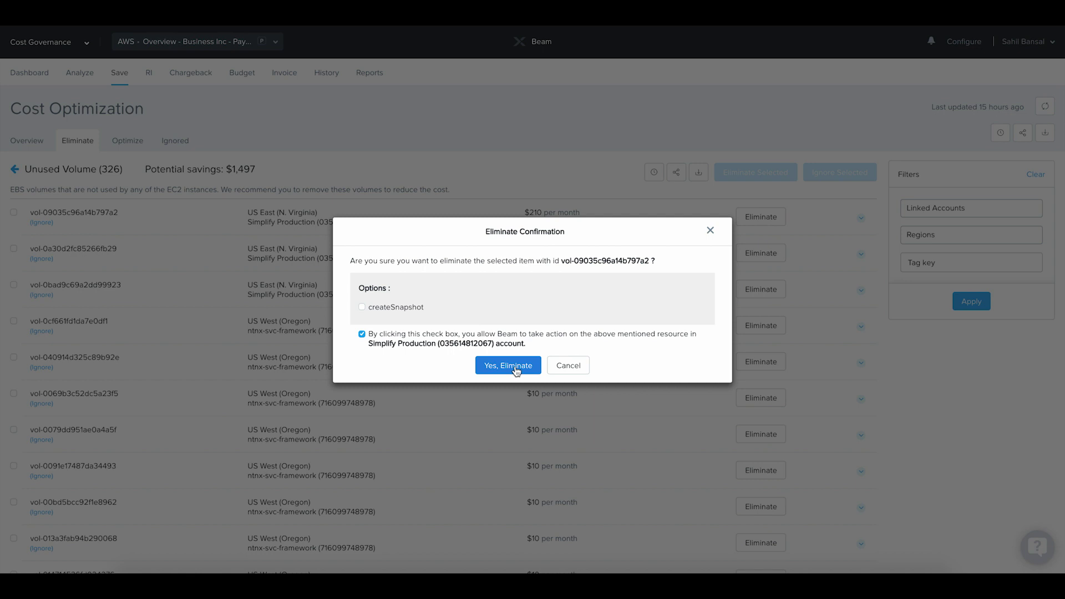
{"action": "left_click", "coordinate": [711, 231]}
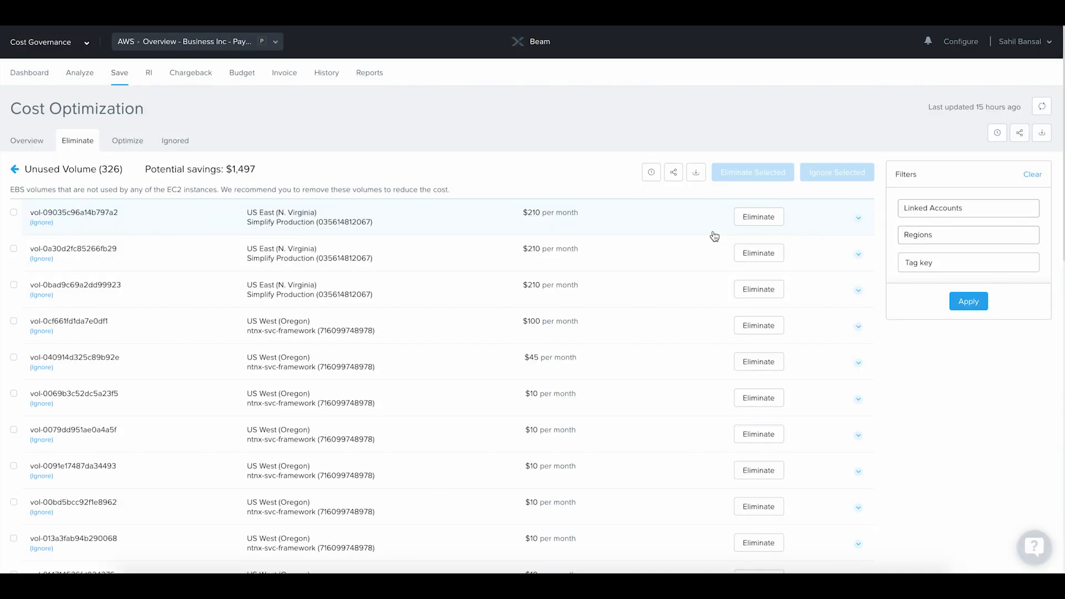
{"action": "left_click", "coordinate": [133, 140]}
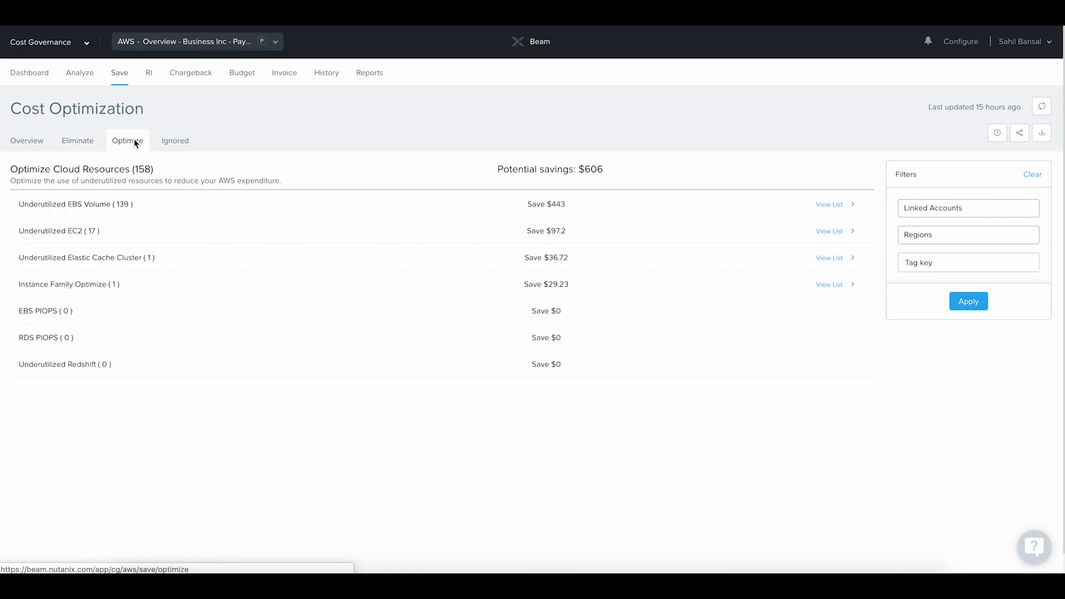
Review sq.bm.infra's t2.small to t2.nano downgrade recommendation and its CPU utilization chart.
{"action": "left_click", "coordinate": [114, 233]}
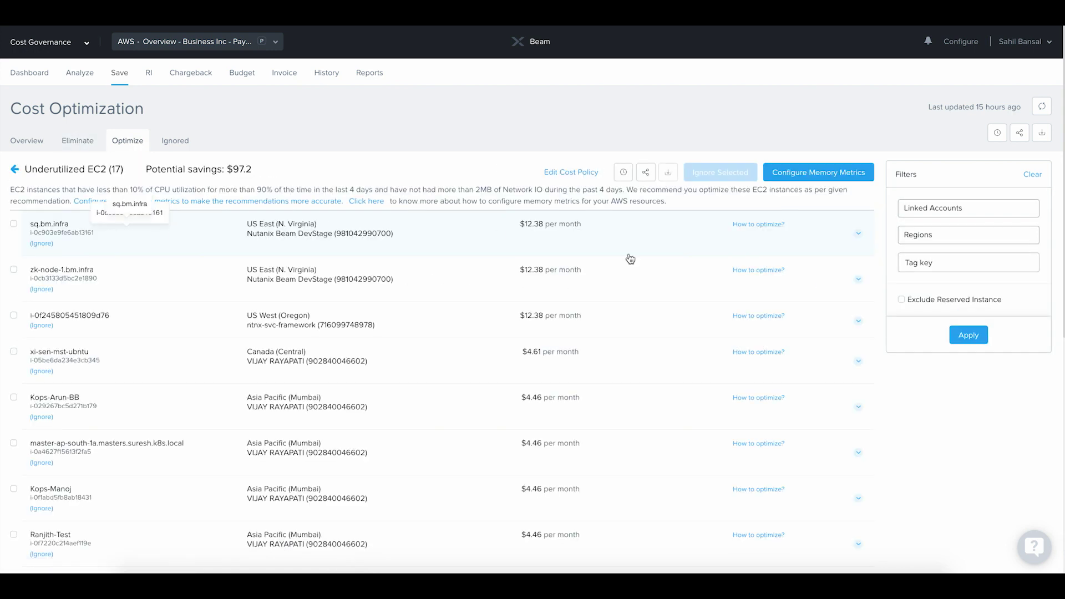
{"action": "left_click", "coordinate": [859, 235]}
{"action": "left_click", "coordinate": [836, 276]}
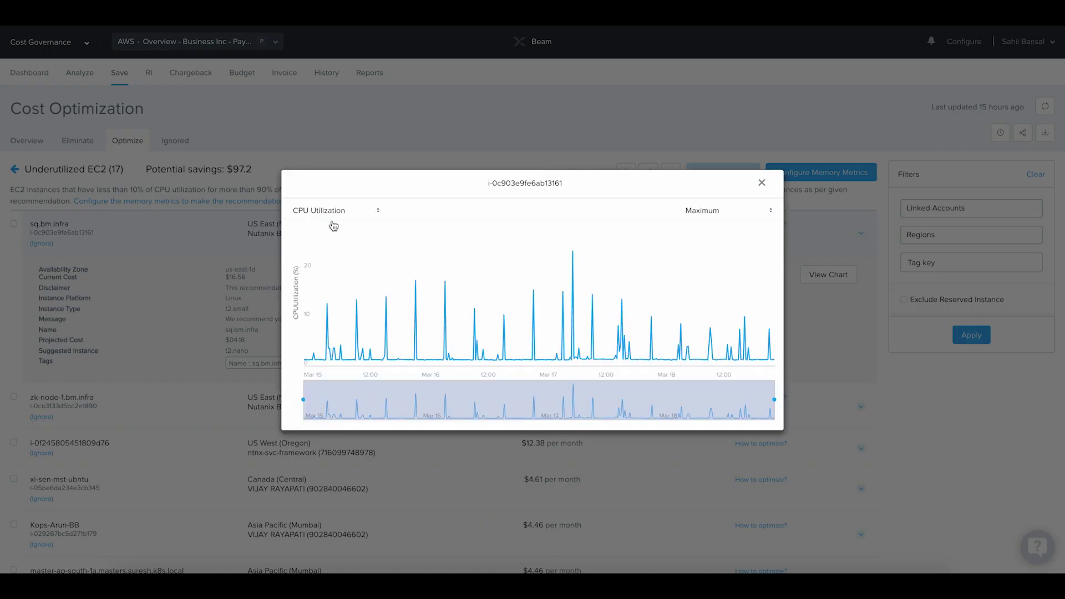
{"action": "left_click", "coordinate": [762, 183]}
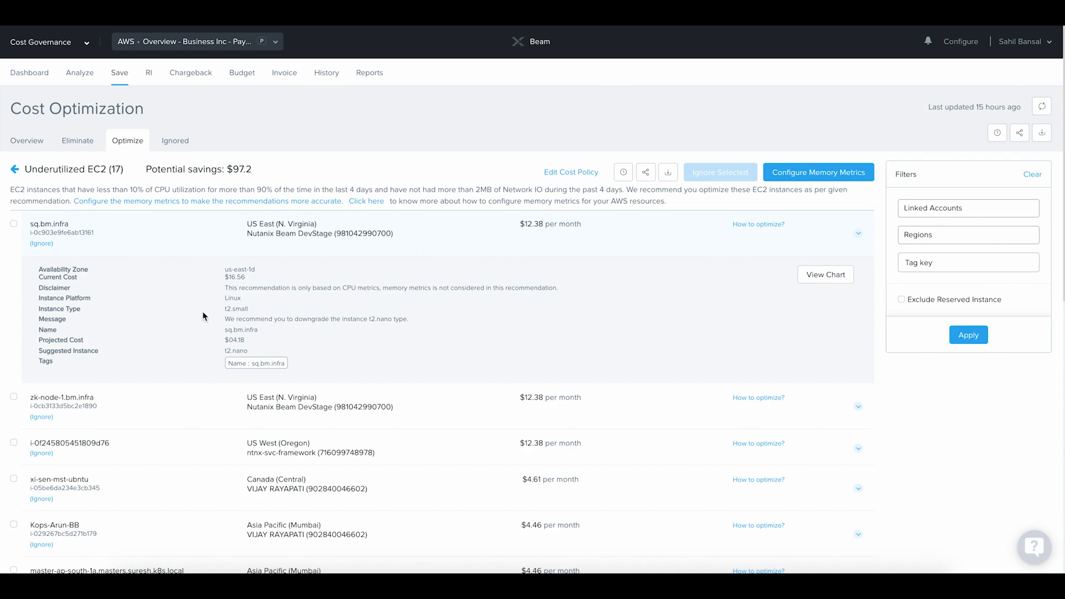
{"action": "left_click_drag", "start_coordinate": [259, 316], "coordinate": [223, 314]}
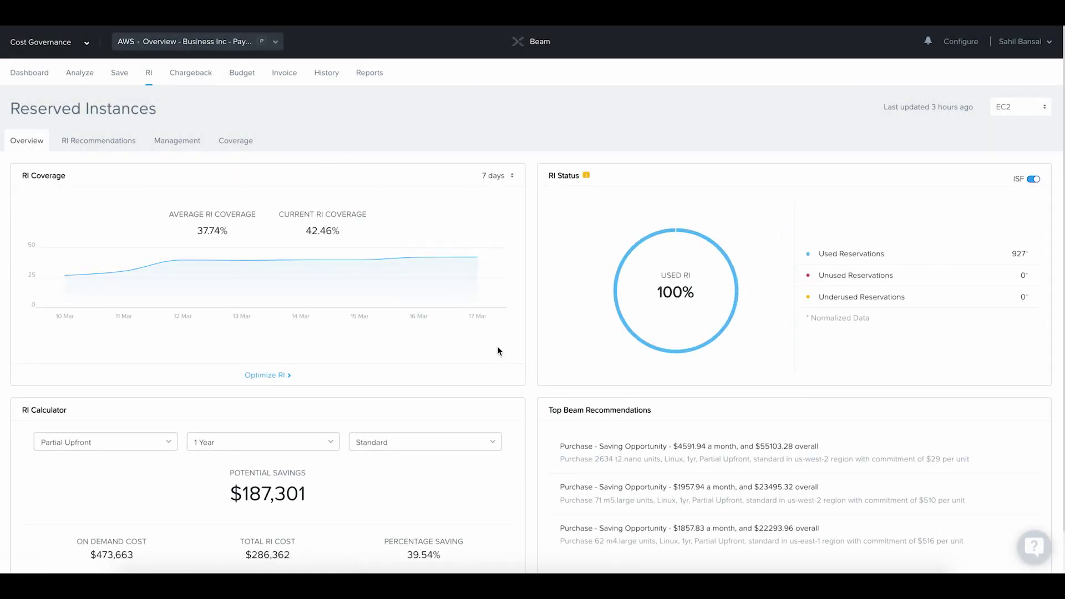
View all RI purchase recommendations and open the c5.large us-west-2 recommendation details.
{"action": "scroll", "coordinate": [499, 351], "scroll_direction": "down", "scroll_amount": 1}
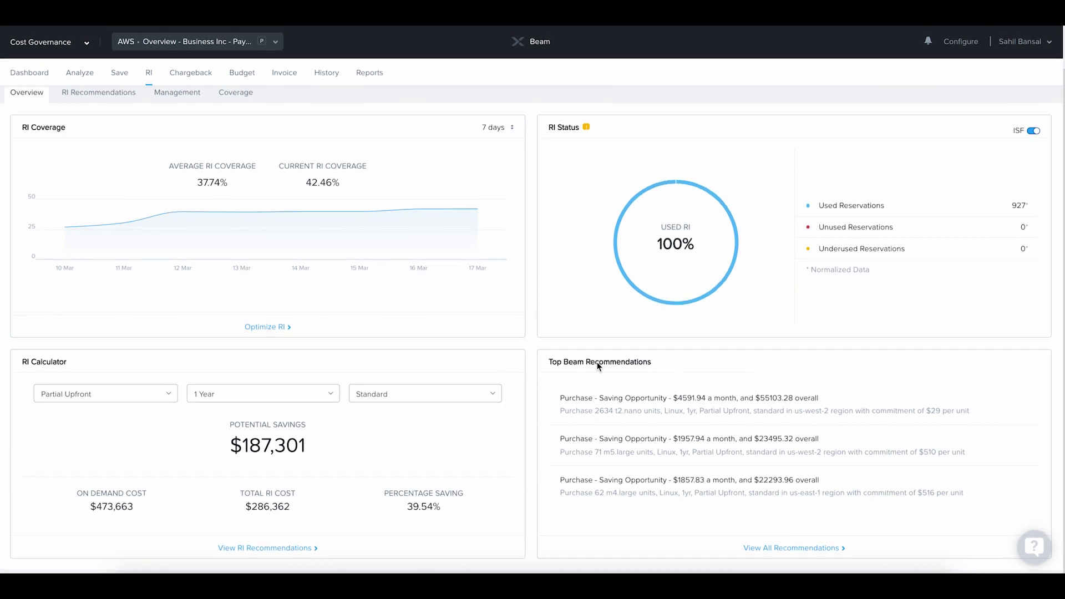
{"action": "left_click", "coordinate": [793, 548]}
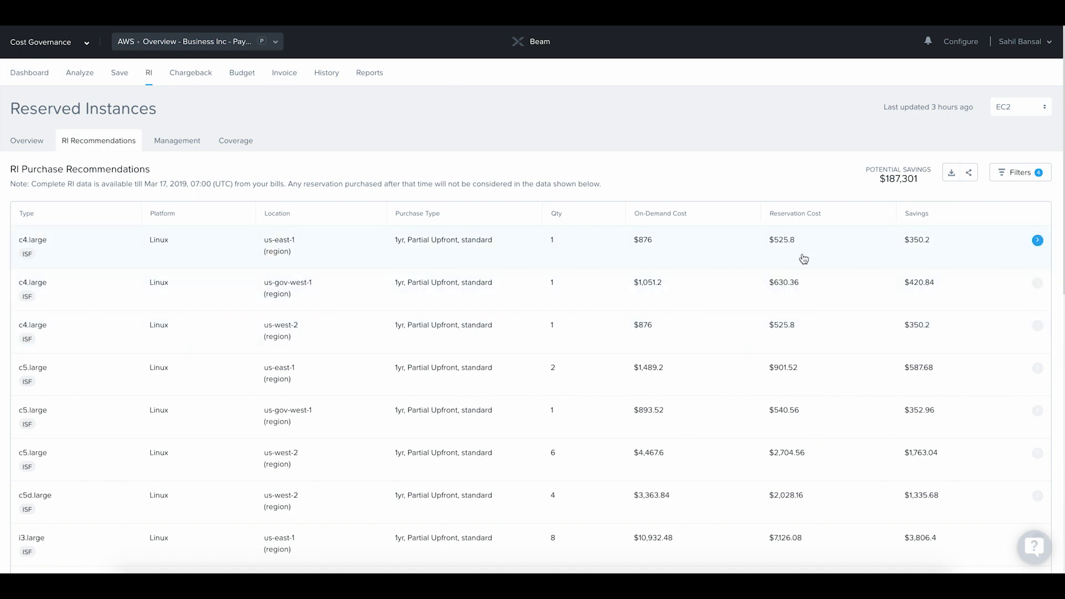
{"action": "left_click", "coordinate": [921, 458]}
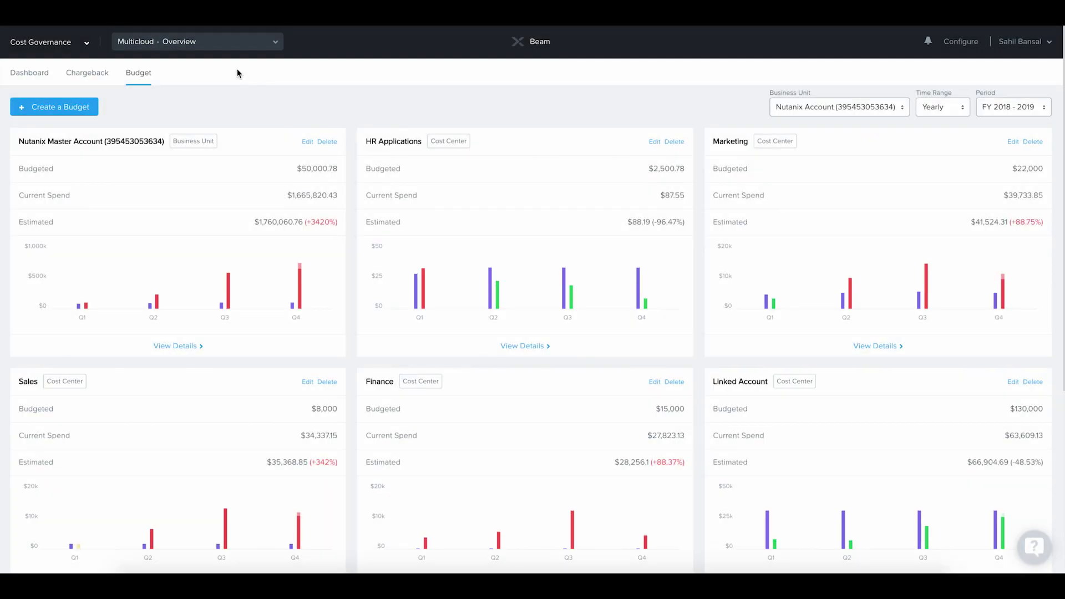
Inspect the Beam BU business unit and its cost center in Chargeback, cancelling both editors unsaved.
{"action": "left_click", "coordinate": [92, 73]}
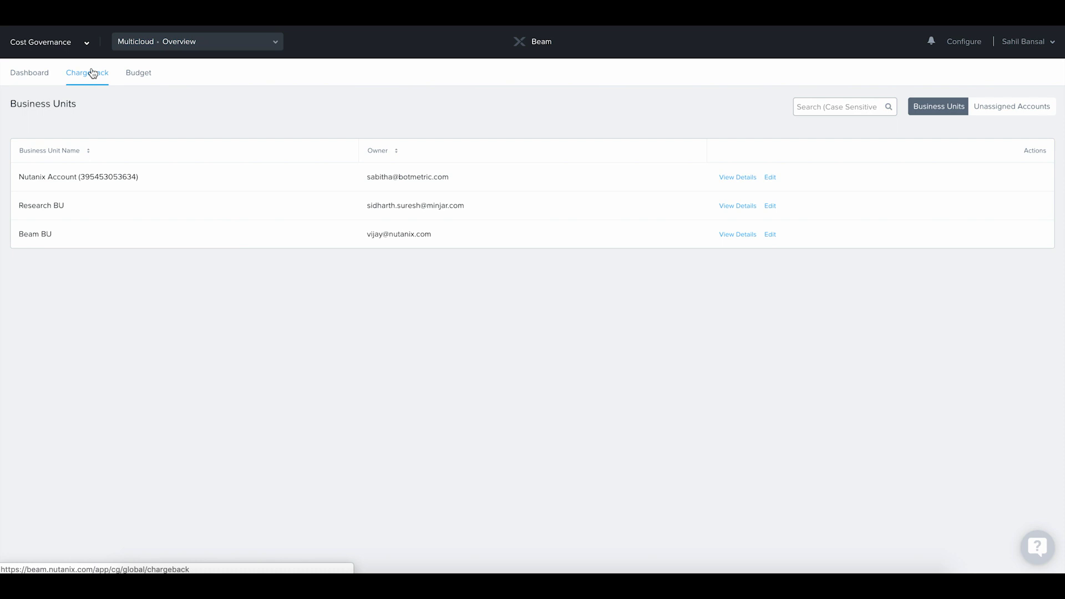
{"action": "left_click", "coordinate": [770, 235]}
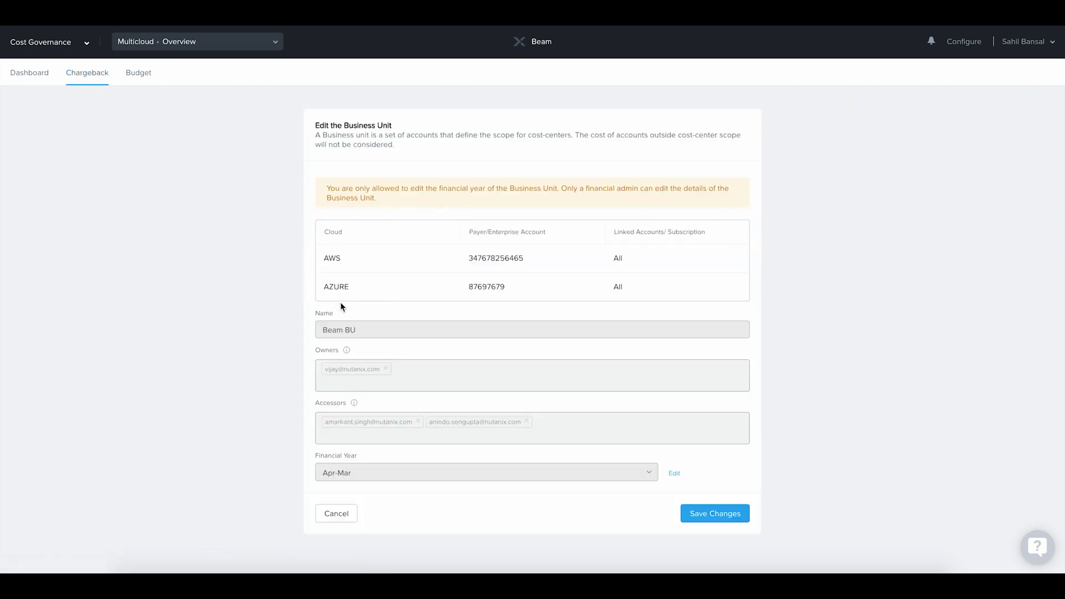
{"action": "left_click", "coordinate": [344, 516]}
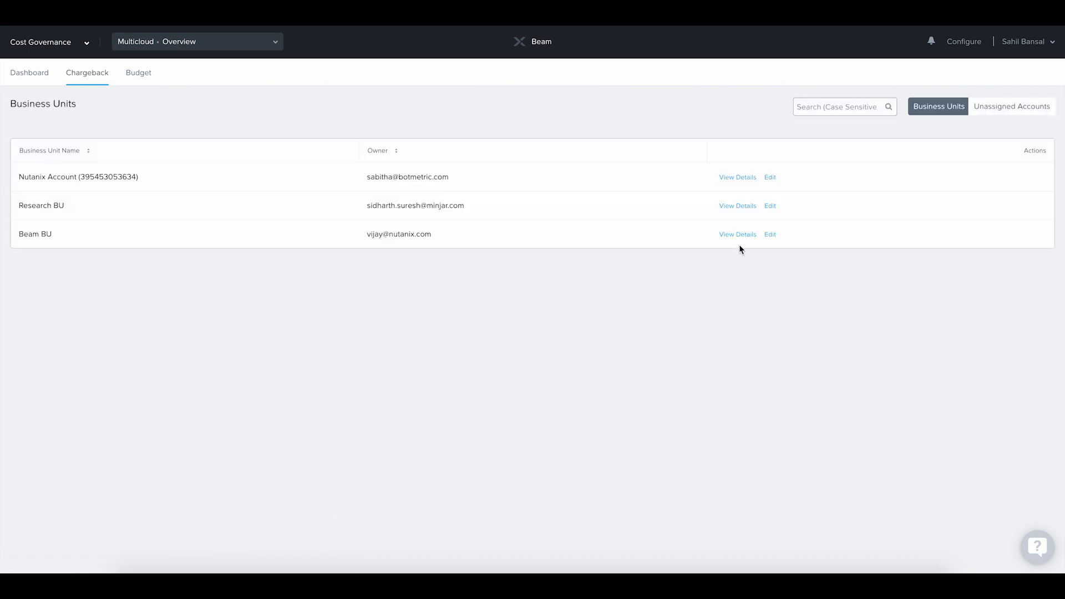
{"action": "left_click", "coordinate": [739, 235]}
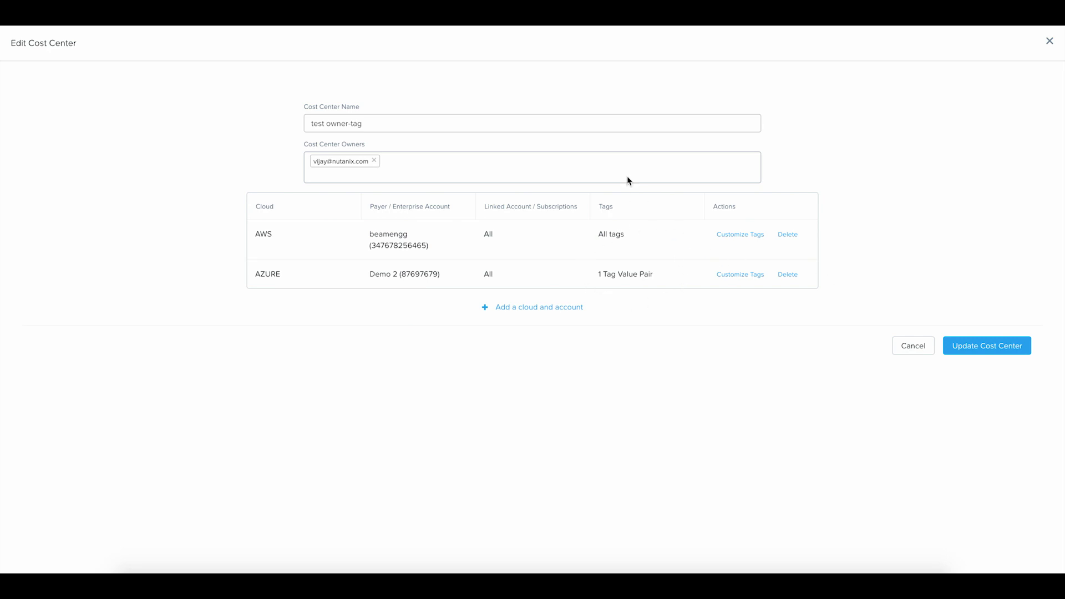
{"action": "left_click", "coordinate": [922, 348]}
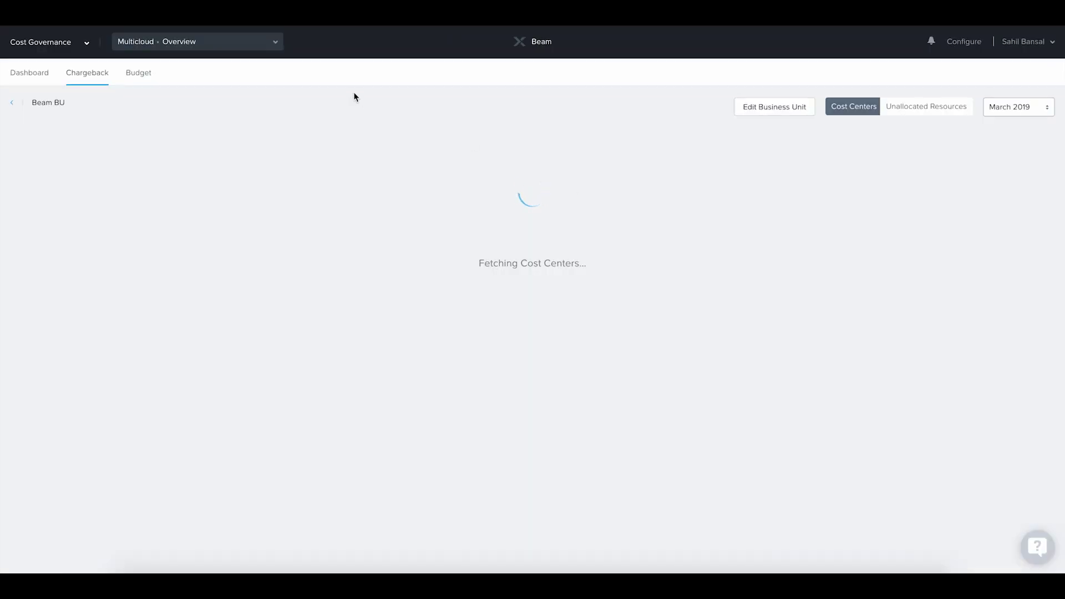
{"action": "left_click", "coordinate": [141, 80]}
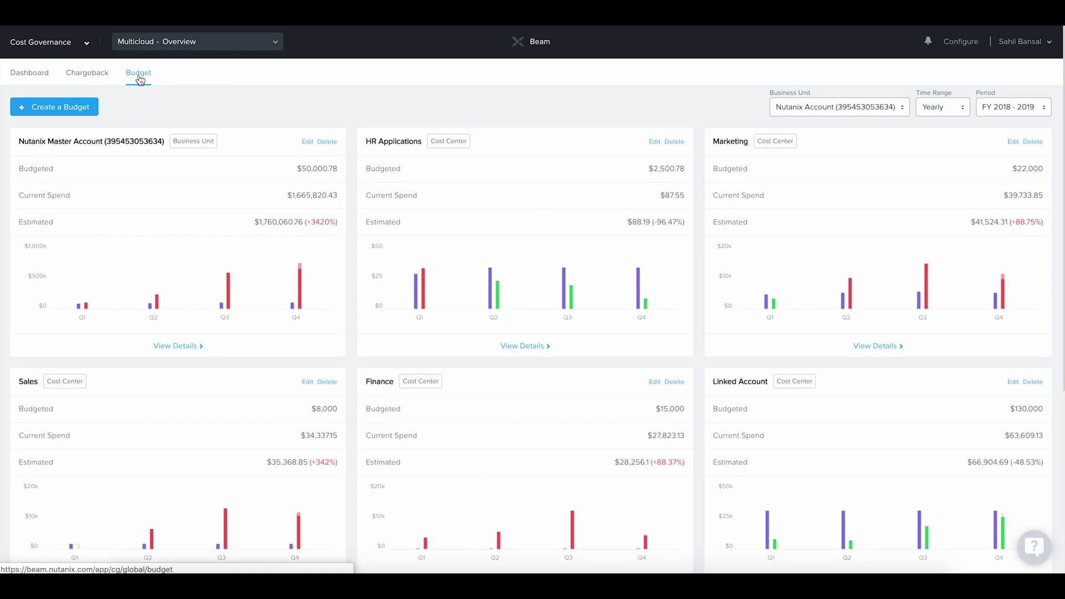
{"action": "left_click", "coordinate": [960, 41]}
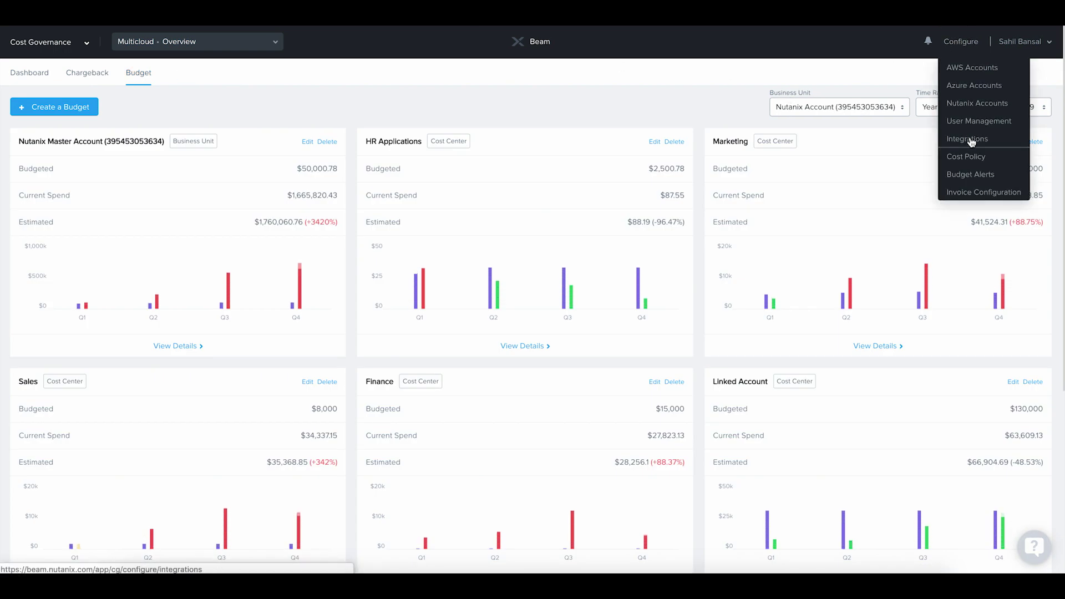
Check the payer account's $100000 monthly budget alert with its 20% threshold, closing without changes.
{"action": "left_click", "coordinate": [970, 175]}
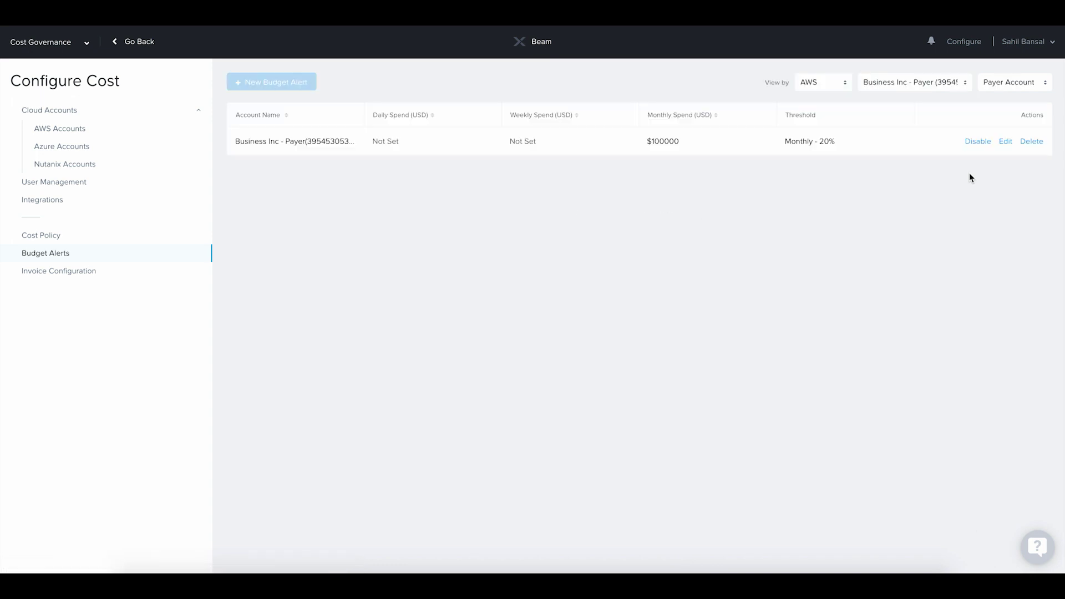
{"action": "left_click", "coordinate": [1006, 143]}
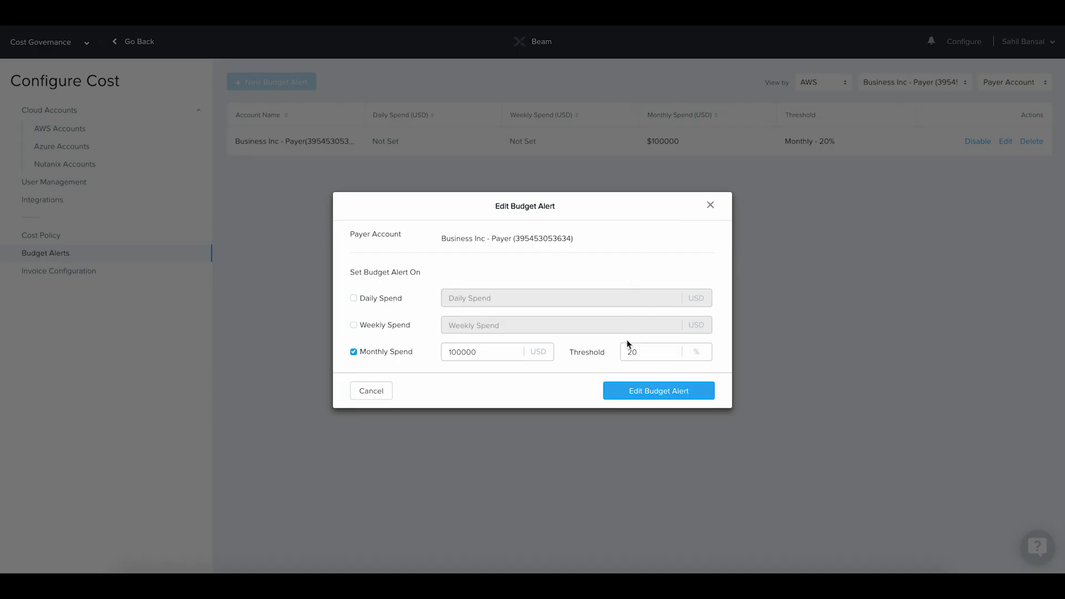
{"action": "left_click", "coordinate": [711, 206]}
{"action": "left_click", "coordinate": [140, 43]}
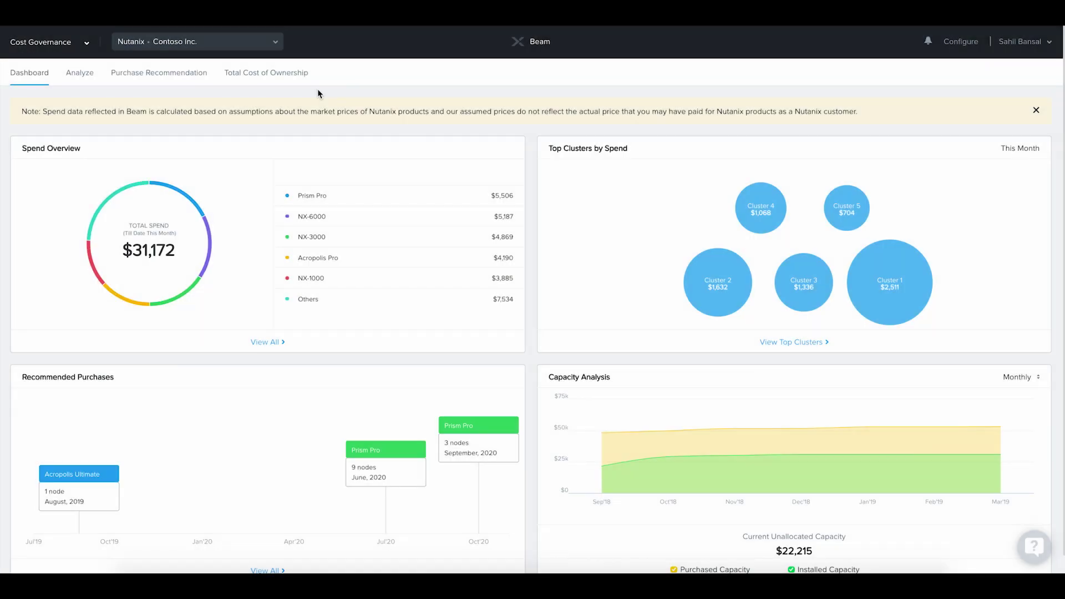
Open the Total Cost of Ownership page and scroll to the $3,718,527 lifetime cost charts.
{"action": "scroll", "coordinate": [318, 90], "scroll_direction": "down", "scroll_amount": 1}
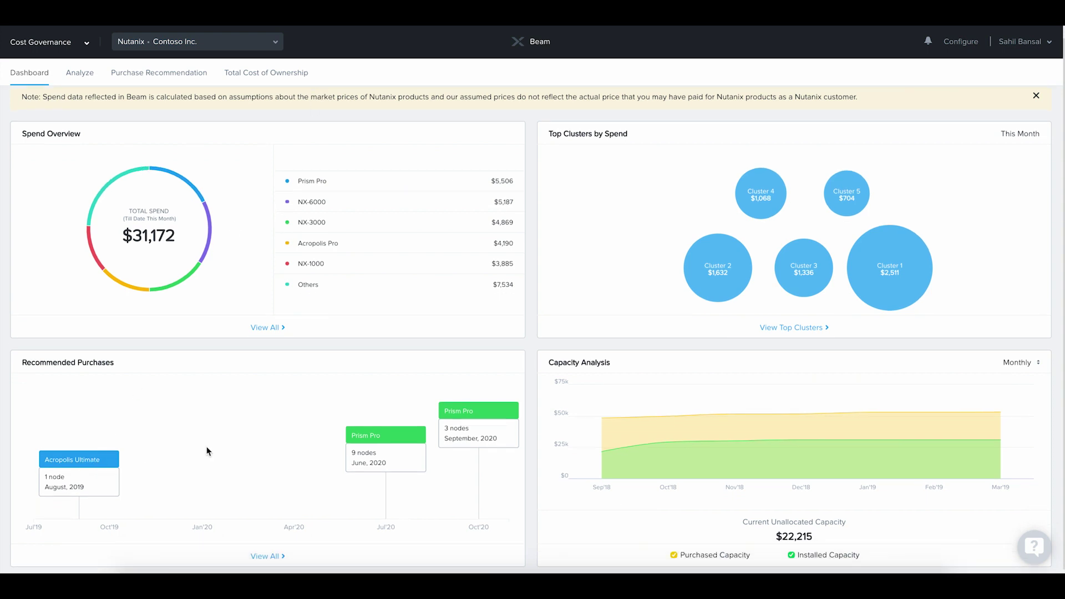
{"action": "left_click", "coordinate": [257, 76]}
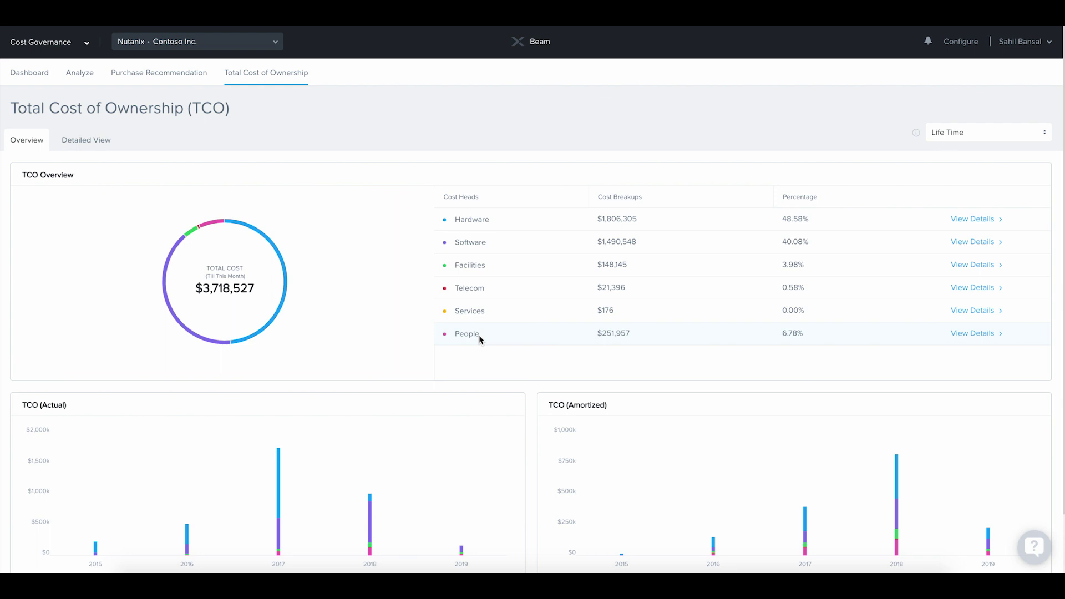
{"action": "scroll", "coordinate": [479, 337], "scroll_direction": "down", "scroll_amount": 1}
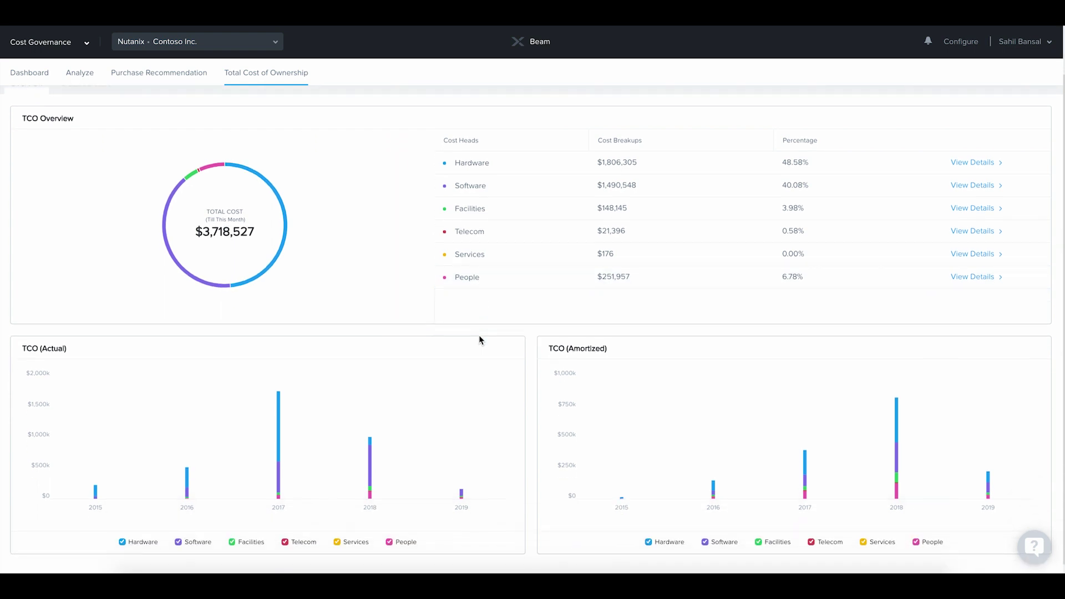